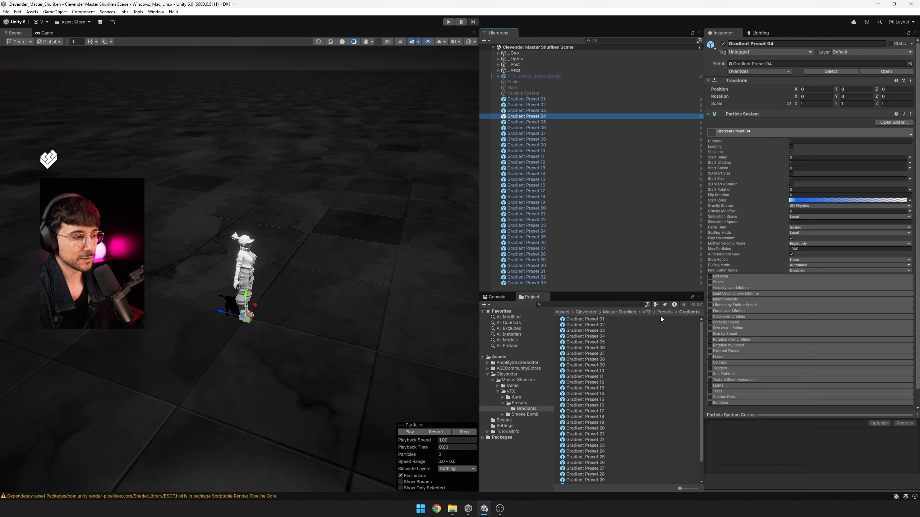
Browse the gradient preset prefabs in the project's Gradients folder, examining each one's Start Color, and return to Gradient Preset 01.
{"action": "left_click", "coordinate": [639, 319]}
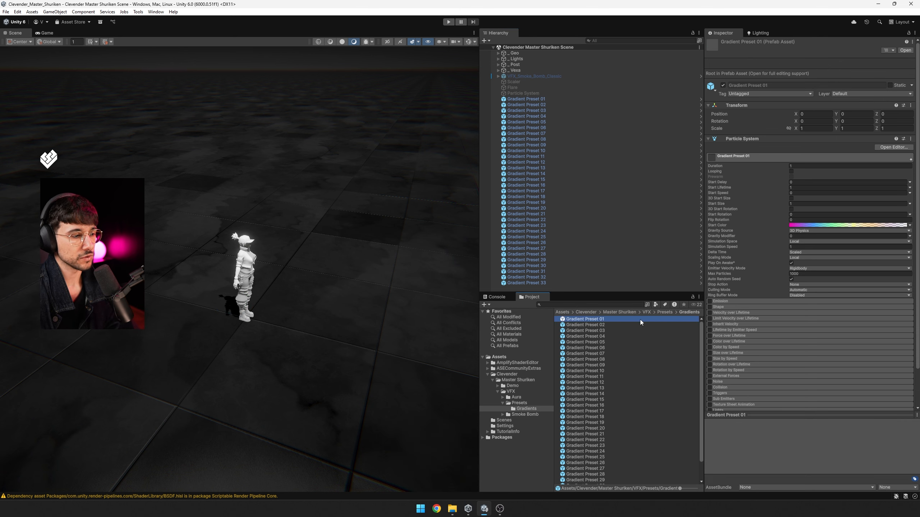
{"action": "key", "text": "Down"}
{"action": "key", "text": "Down"}
{"action": "key", "text": "Down"}
{"action": "key", "text": "Down"}
{"action": "key", "text": "Down"}
{"action": "key", "text": "Down"}
{"action": "key", "text": "Down"}
{"action": "key", "text": "Down"}
{"action": "key", "text": "Down"}
{"action": "key", "text": "Down"}
{"action": "key", "text": "Down"}
{"action": "key", "text": "Down"}
{"action": "key", "text": "Down"}
{"action": "key", "text": "Down"}
{"action": "key", "text": "Down"}
{"action": "key", "text": "Down"}
{"action": "key", "text": "Down"}
{"action": "key", "text": "Down"}
{"action": "key", "text": "Down"}
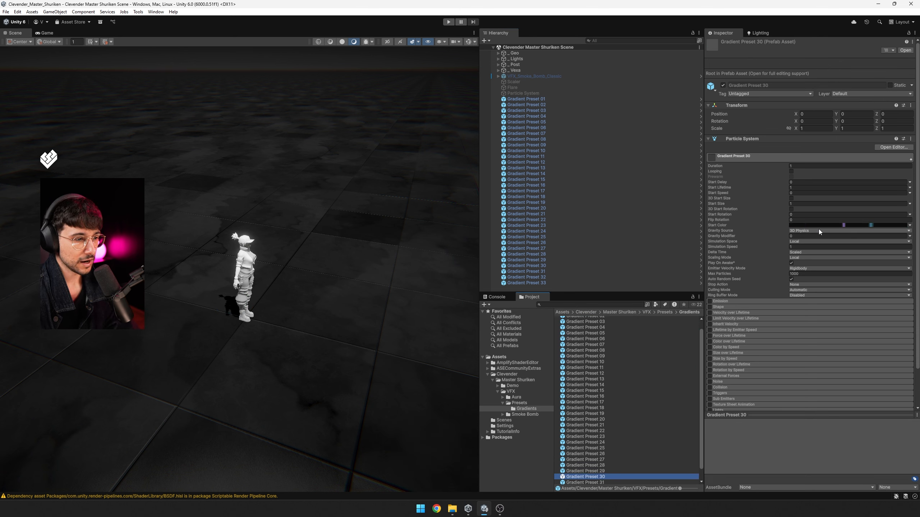
{"action": "key", "text": "Home"}
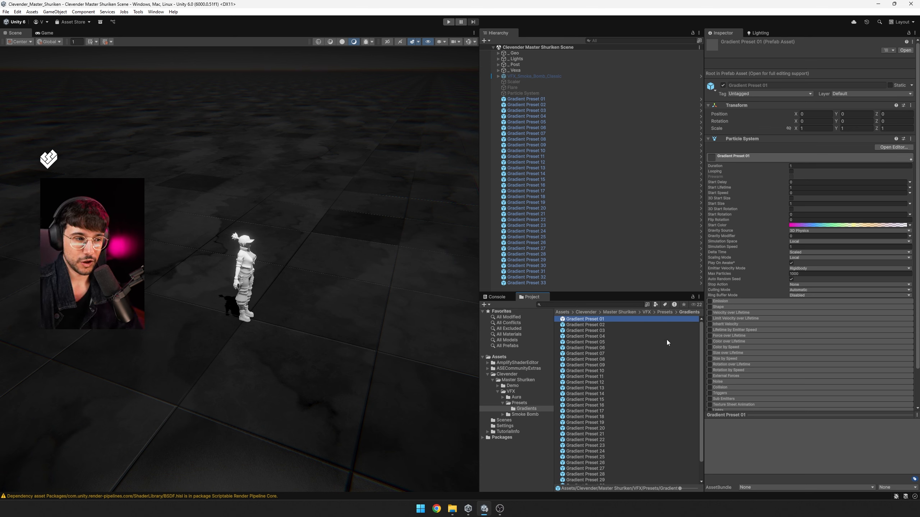
Open the Start Color gradient of the Gradient Preset 01 prefab, view its swatches as a list, and return to the grid view.
{"action": "left_click", "coordinate": [823, 225]}
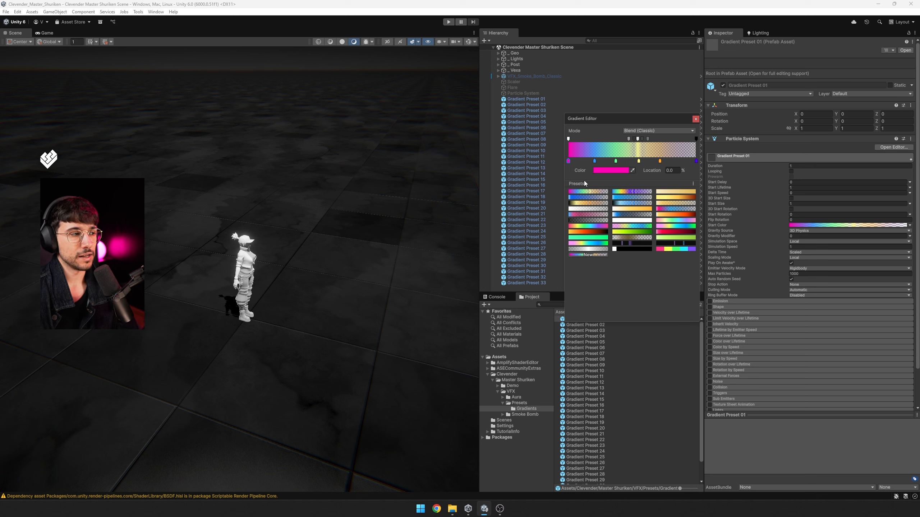
{"action": "left_click", "coordinate": [693, 184]}
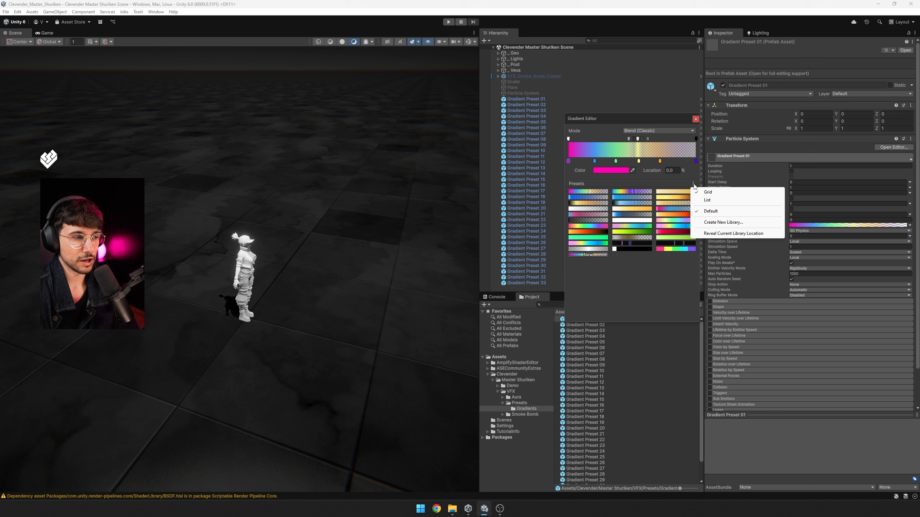
{"action": "left_click", "coordinate": [706, 200]}
{"action": "scroll", "coordinate": [689, 190], "scroll_direction": "down", "scroll_amount": 3}
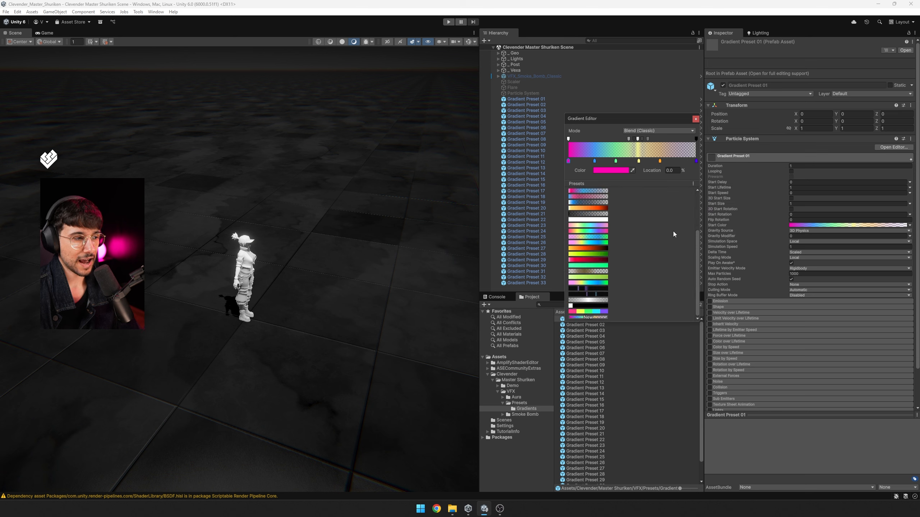
{"action": "left_click", "coordinate": [693, 184]}
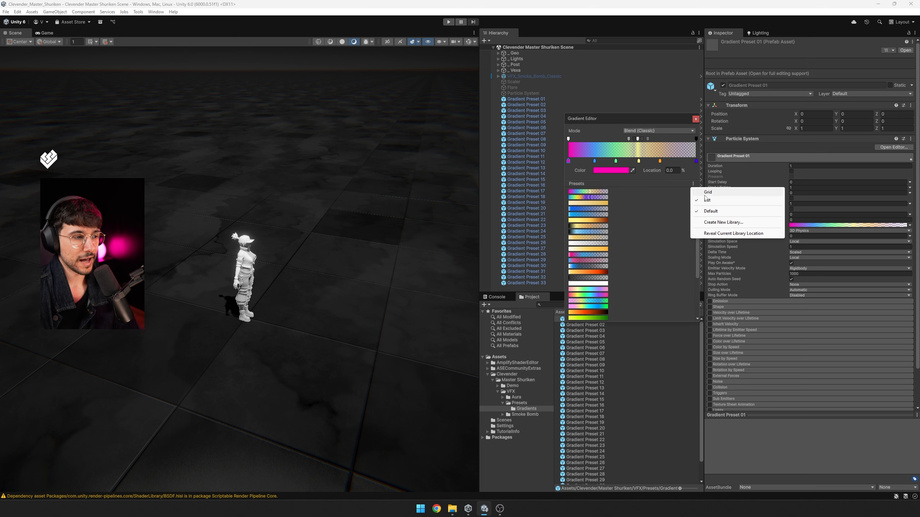
{"action": "left_click", "coordinate": [702, 193]}
Create a new gradient preset library named Clevender Gradients, stored in the Preferences Folder.
{"action": "left_click", "coordinate": [693, 183]}
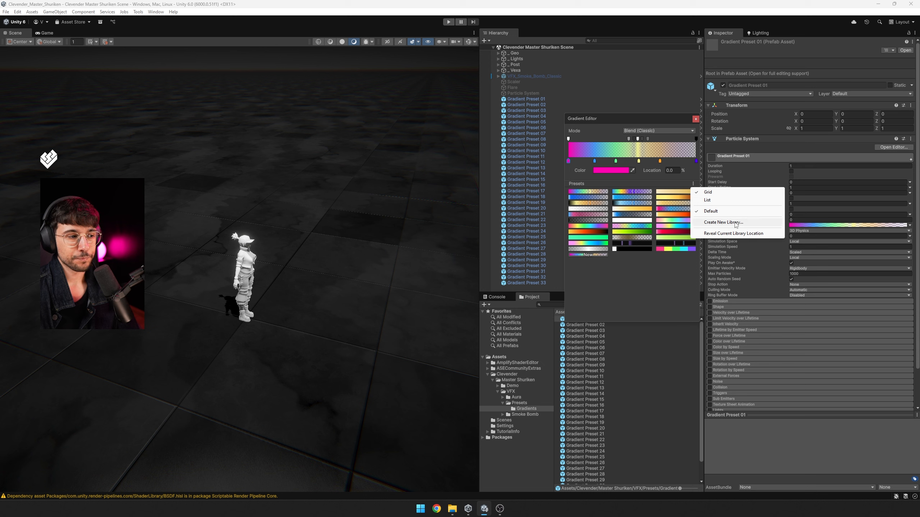
{"action": "left_click", "coordinate": [725, 223]}
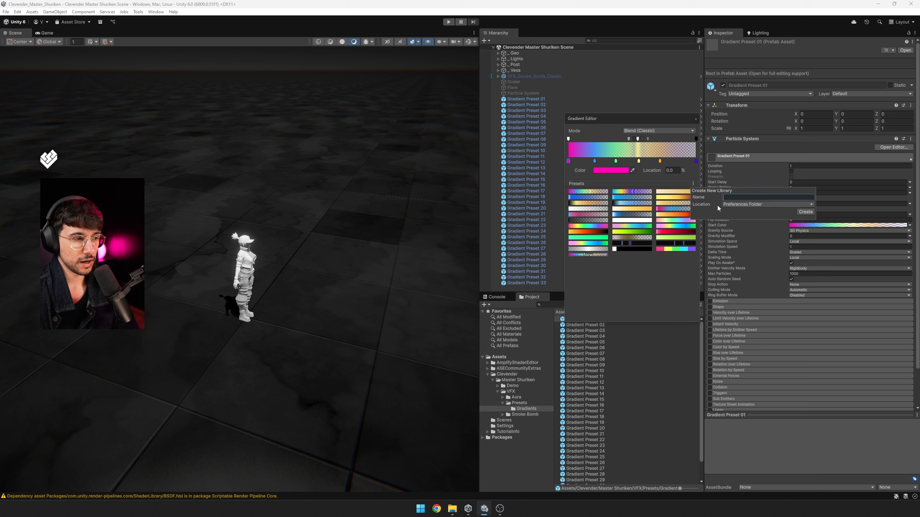
{"action": "left_click", "coordinate": [727, 205]}
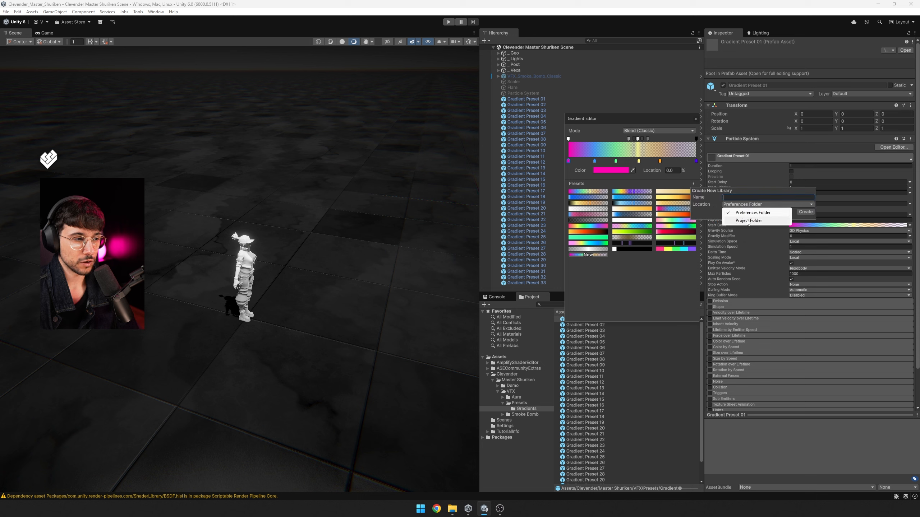
{"action": "left_click", "coordinate": [738, 198]}
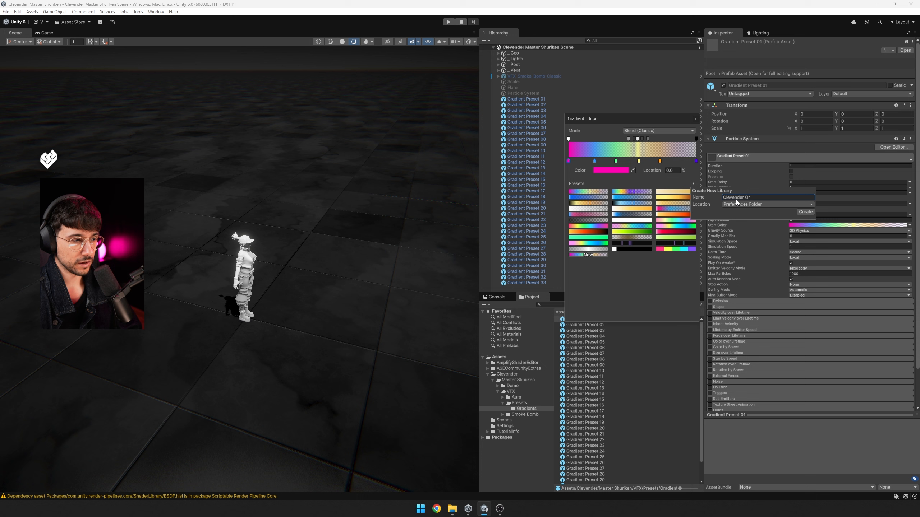
{"action": "left_click", "coordinate": [805, 212]}
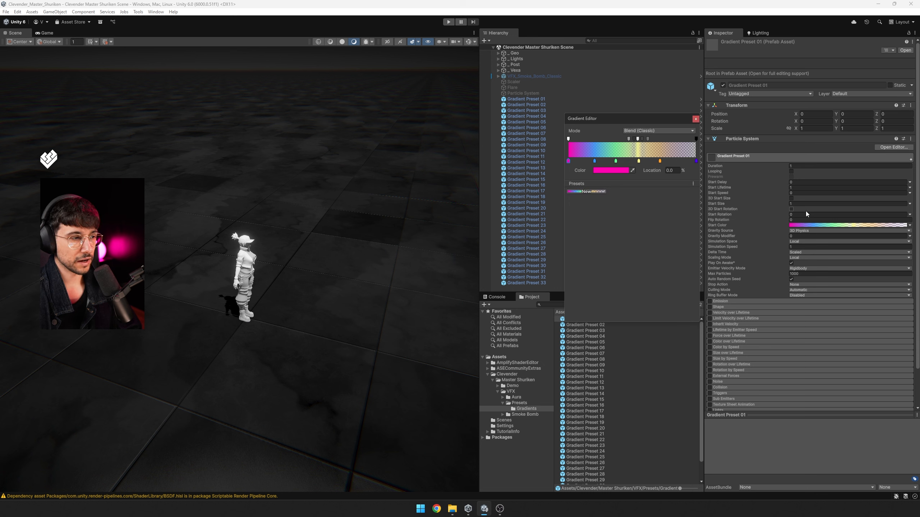
Compare the available gradient libraries by switching to Default and back to Clevender Gradients.
{"action": "left_click", "coordinate": [693, 183]}
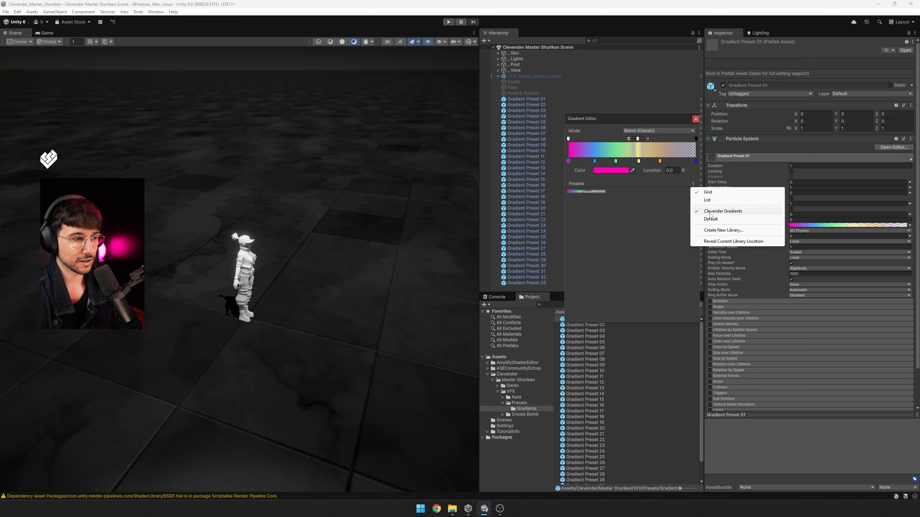
{"action": "left_click", "coordinate": [645, 209]}
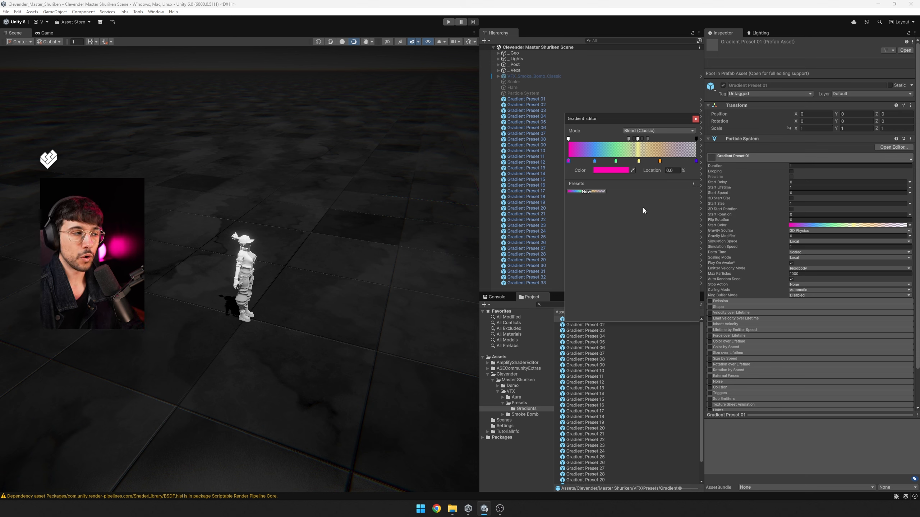
{"action": "left_click_drag", "start_coordinate": [638, 118], "coordinate": [640, 121]}
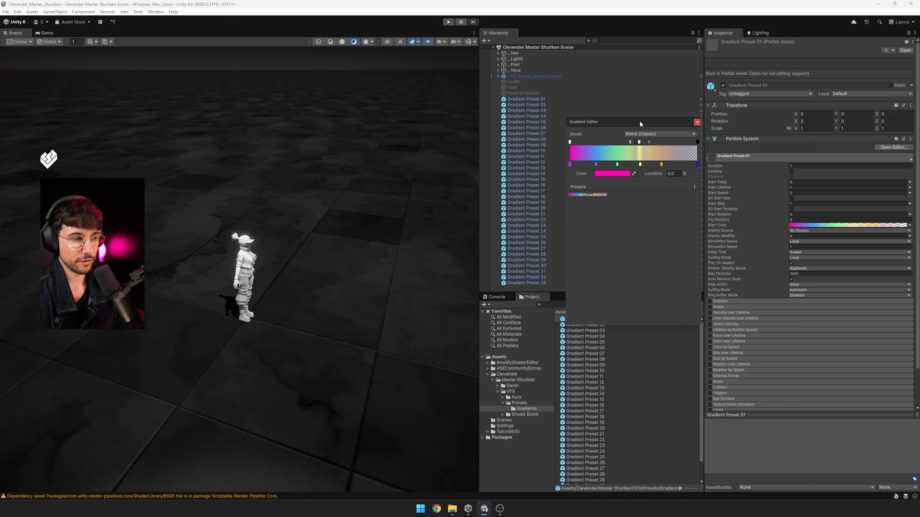
{"action": "left_click", "coordinate": [694, 187]}
{"action": "left_click", "coordinate": [711, 223]}
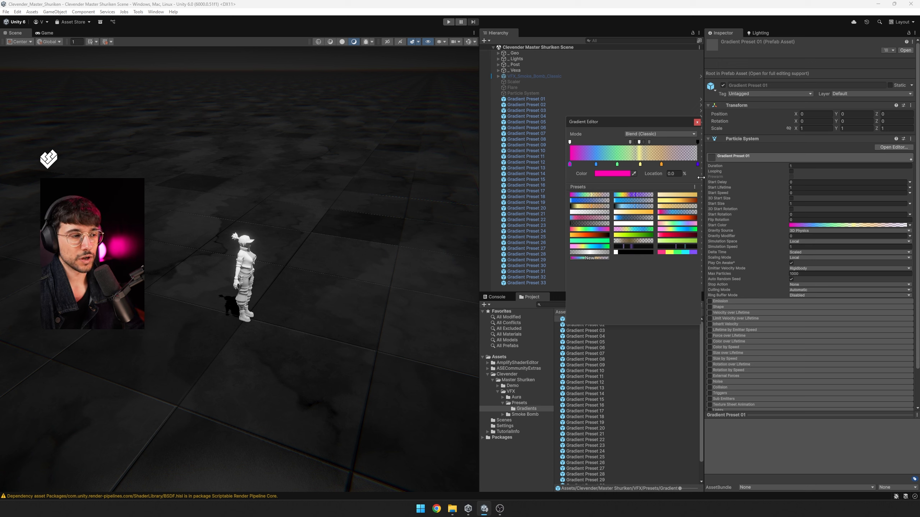
{"action": "left_click", "coordinate": [695, 187]}
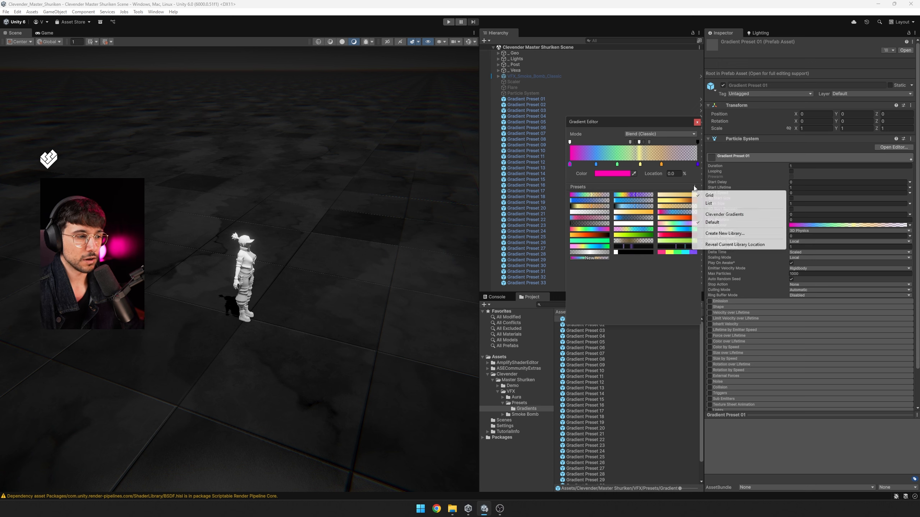
{"action": "left_click", "coordinate": [715, 215]}
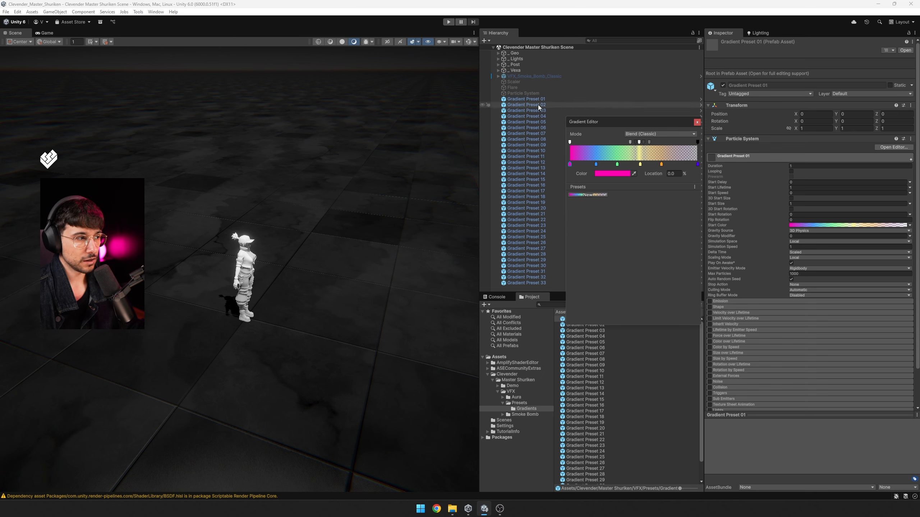
Add the Start Color gradient of the scene's Gradient Preset 01 object to the Clevender Gradients library twice.
{"action": "left_click", "coordinate": [612, 99]}
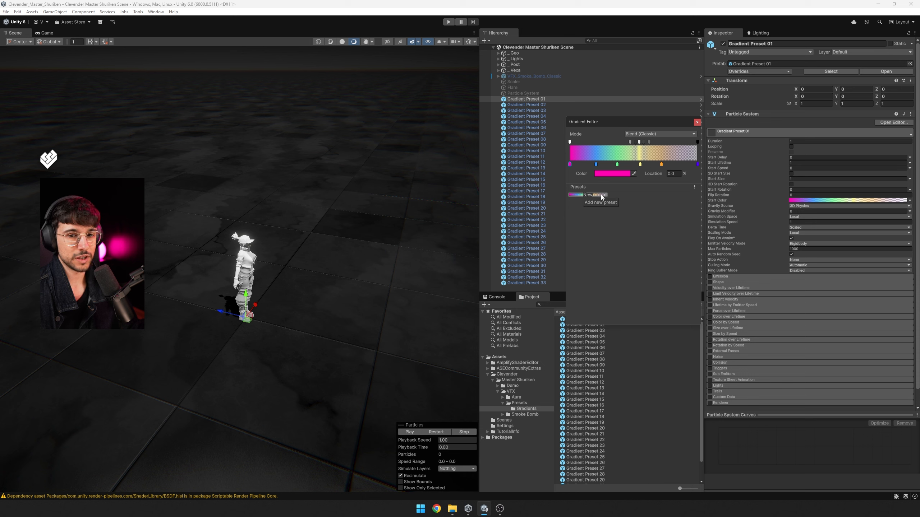
{"action": "left_click", "coordinate": [600, 194]}
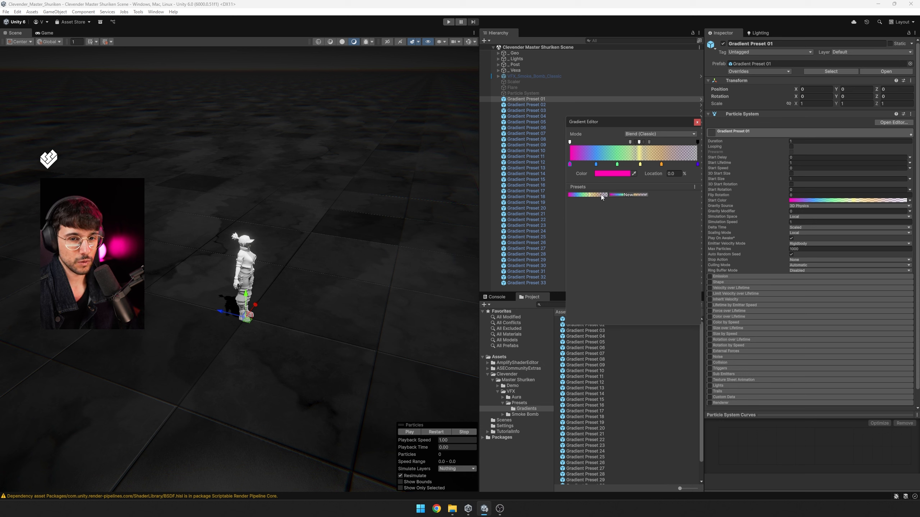
{"action": "left_click", "coordinate": [644, 196]}
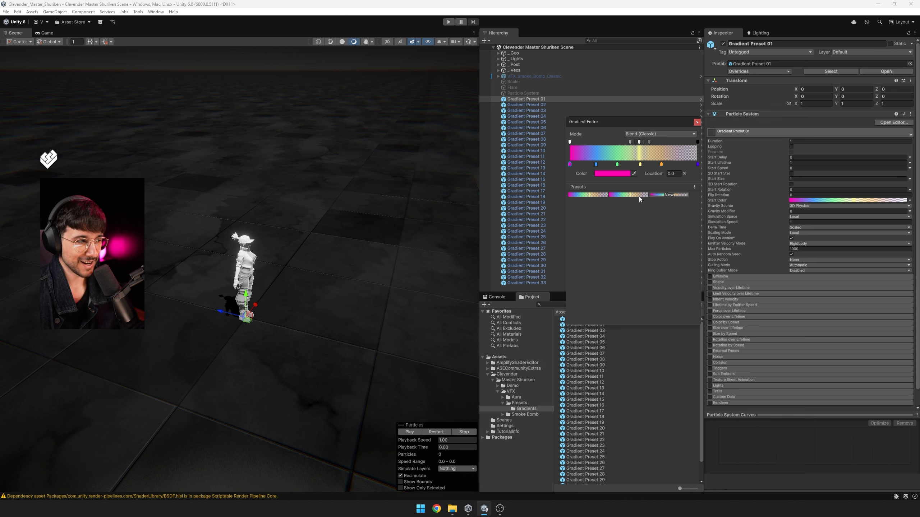
{"action": "right_click", "coordinate": [639, 197]}
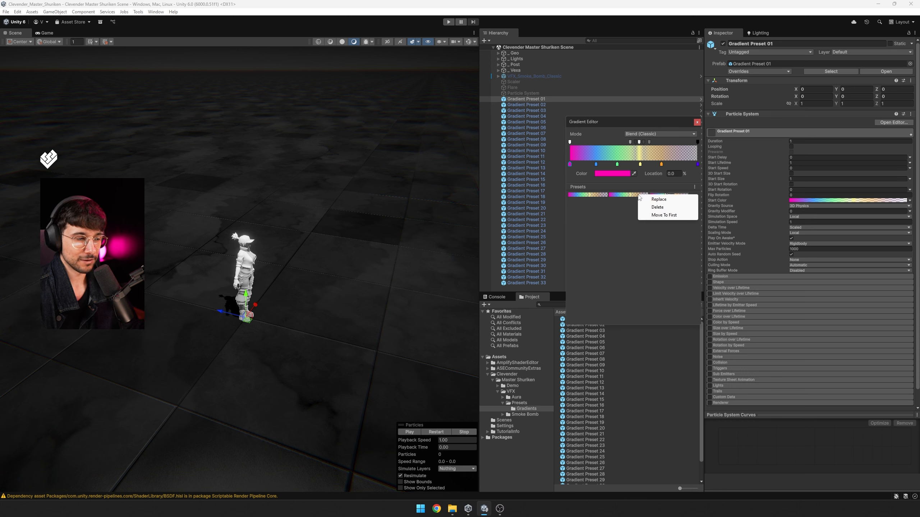
{"action": "left_click", "coordinate": [657, 207]}
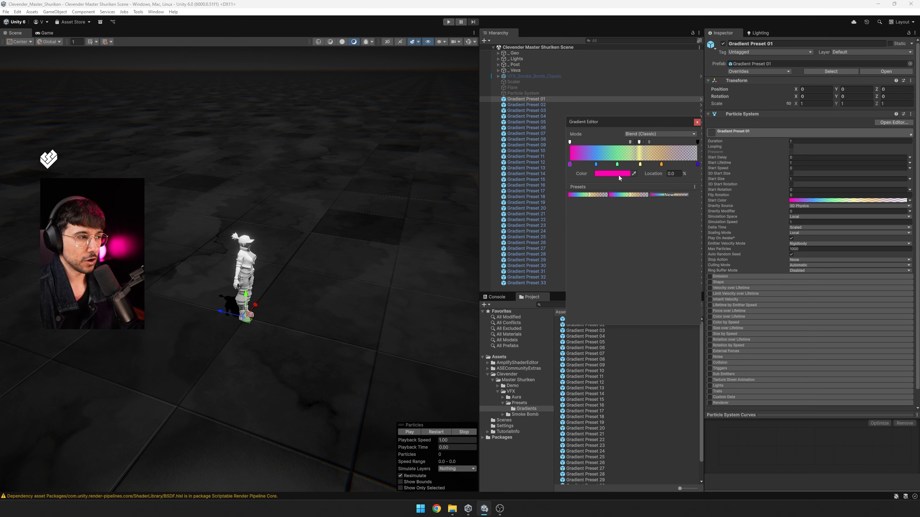
Replace the duplicate second swatch in the library with the Start Color gradient of Gradient Preset 02.
{"action": "left_click", "coordinate": [551, 104]}
{"action": "left_click", "coordinate": [829, 200]}
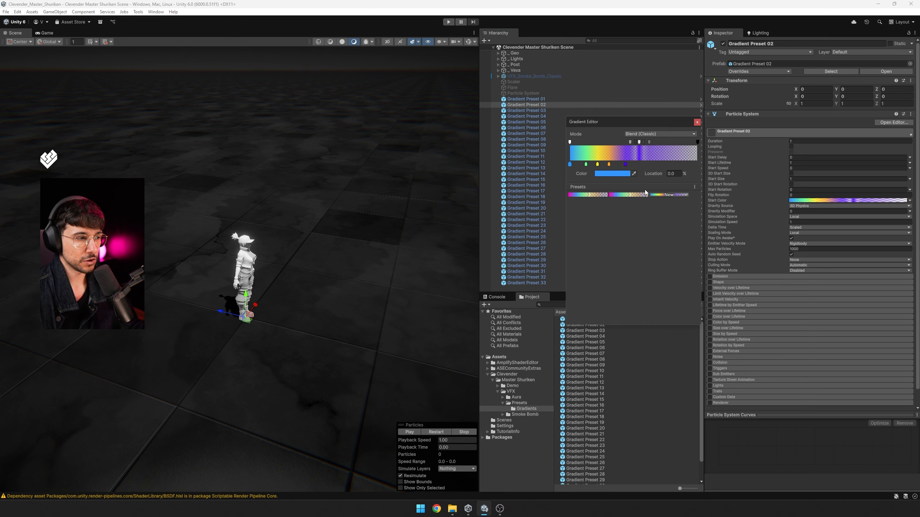
{"action": "right_click", "coordinate": [630, 194]}
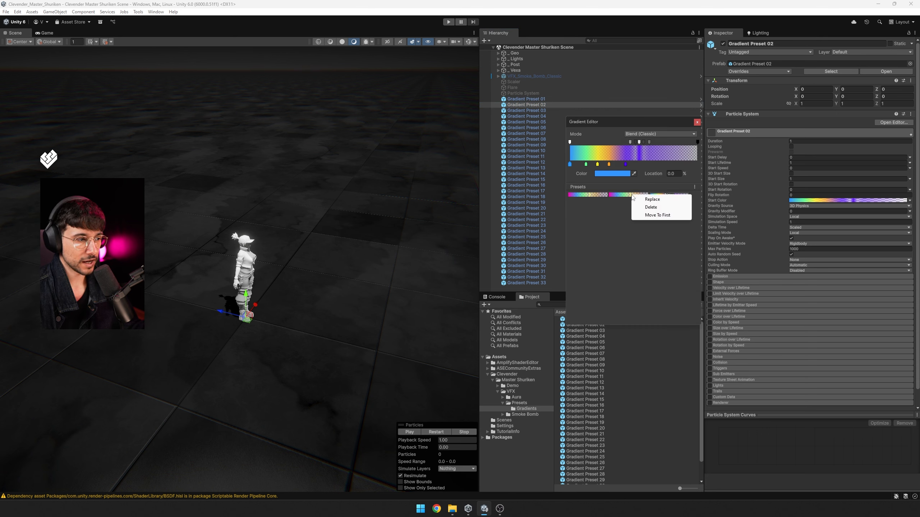
{"action": "left_click", "coordinate": [650, 198]}
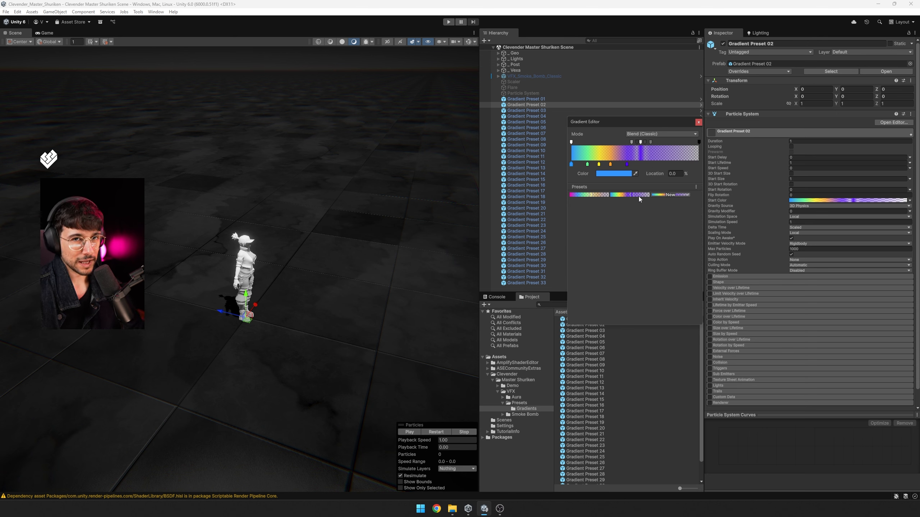
Add the Start Color gradient of Gradient Preset 03 as a new swatch in the library and review the library options.
{"action": "left_click", "coordinate": [522, 111]}
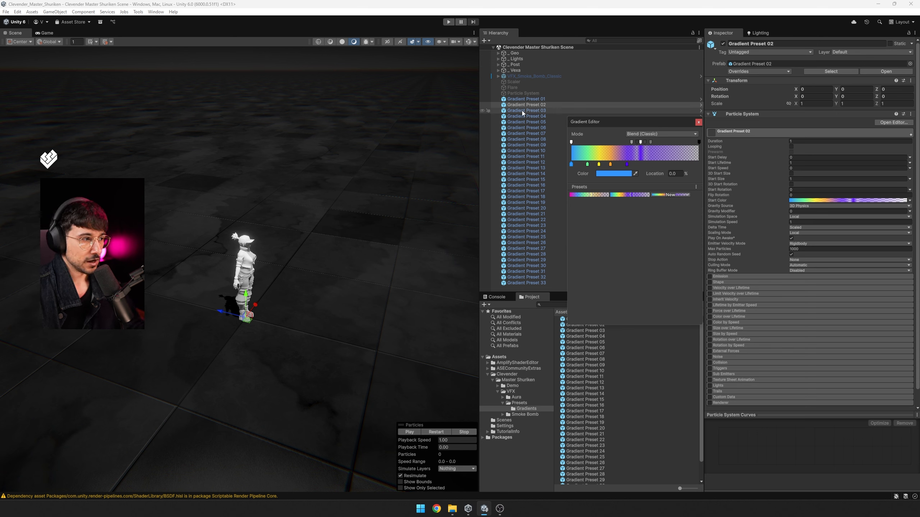
{"action": "left_click", "coordinate": [844, 201]}
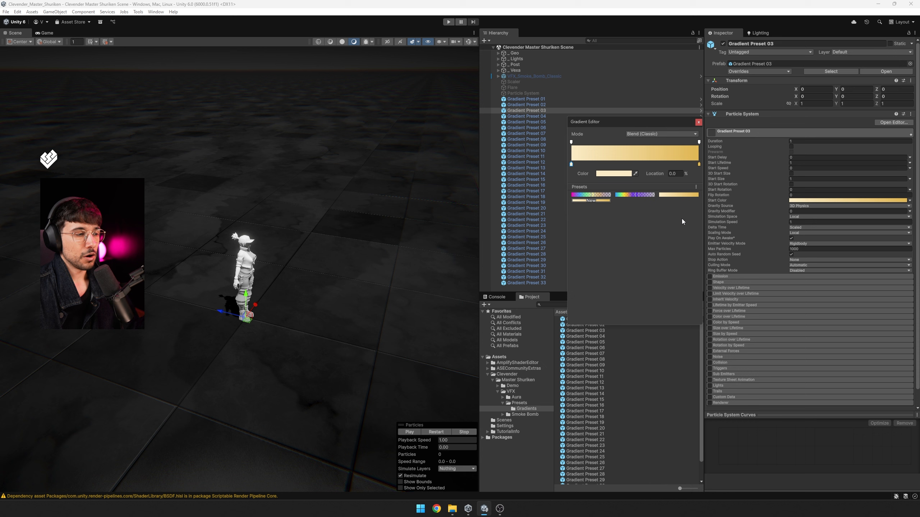
{"action": "left_click", "coordinate": [695, 187]}
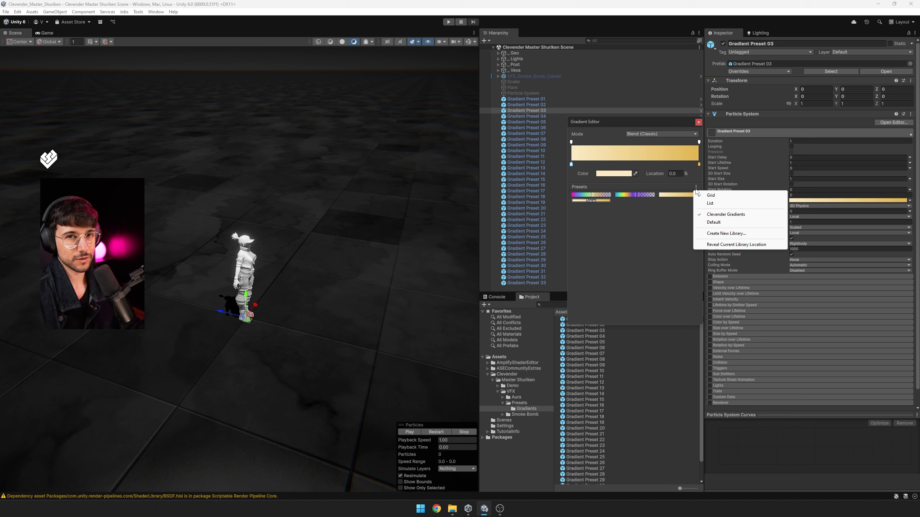
{"action": "left_click", "coordinate": [744, 245]}
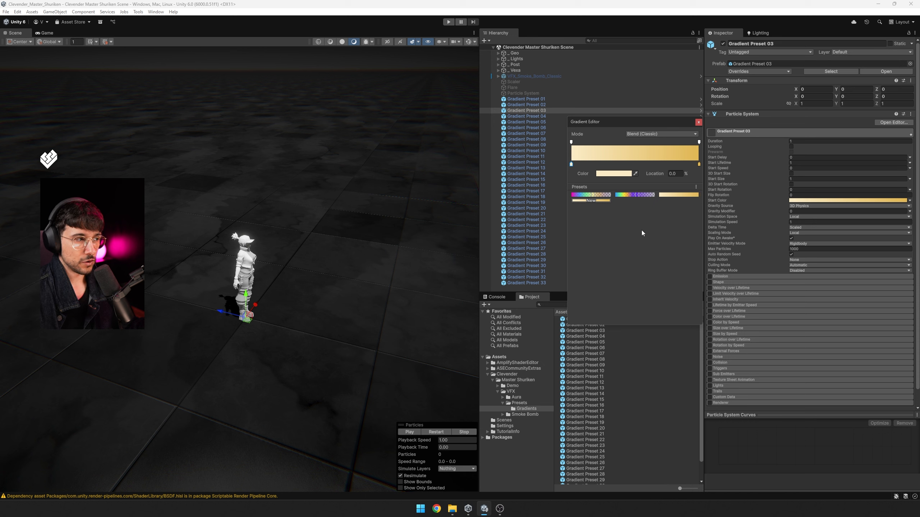
Step through the gradient preset objects in the scene from Gradient Preset 04 onward and examine each one's Start Color gradient.
{"action": "left_click", "coordinate": [535, 117]}
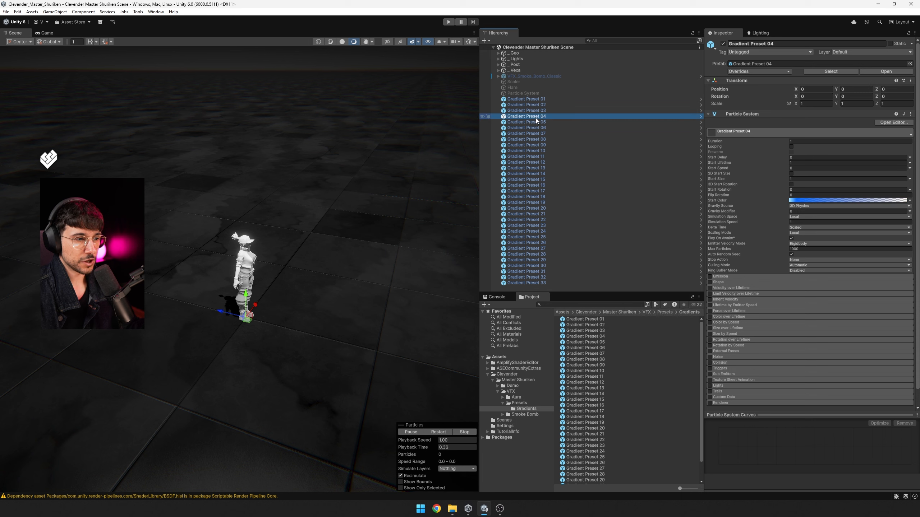
{"action": "left_click", "coordinate": [568, 122]}
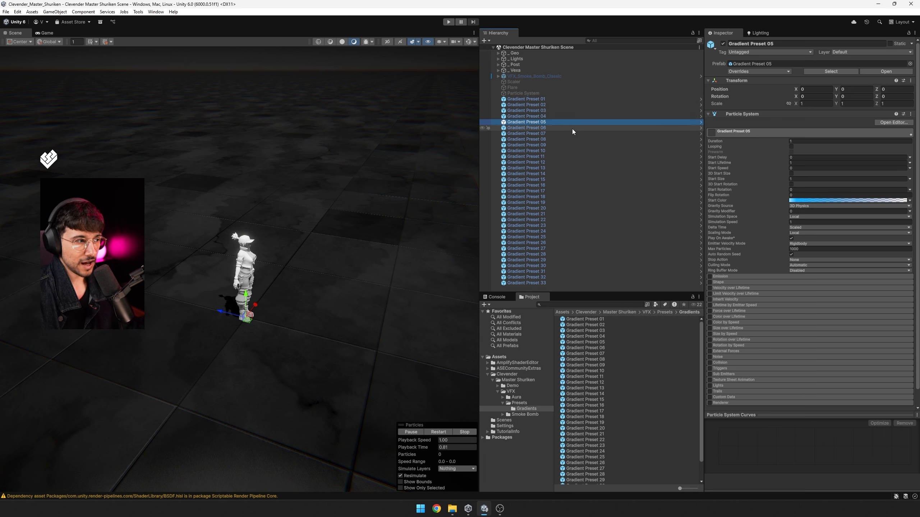
{"action": "left_click", "coordinate": [572, 129]}
{"action": "key", "text": "Down"}
{"action": "key", "text": "Down"}
{"action": "key", "text": "Down"}
{"action": "key", "text": "Down"}
{"action": "key", "text": "Down"}
{"action": "key", "text": "Down"}
{"action": "key", "text": "Down"}
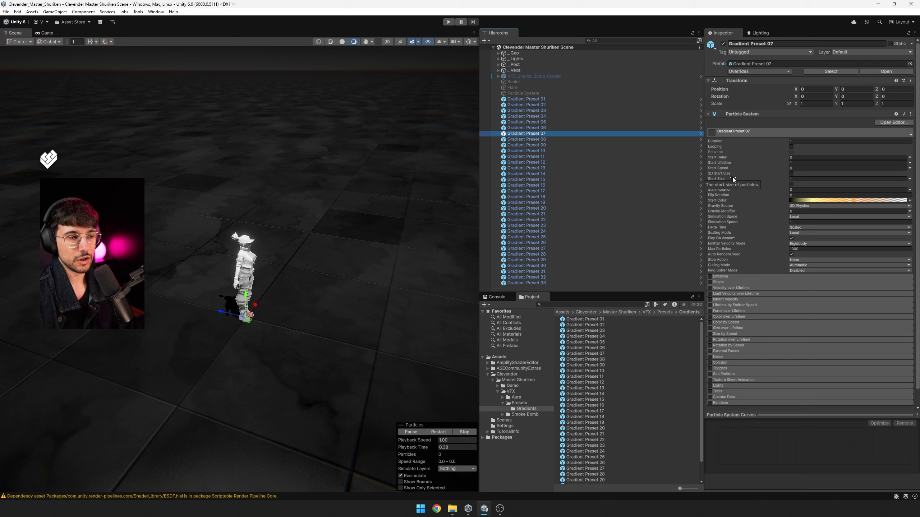
{"action": "key", "text": "Up"}
{"action": "key", "text": "Up"}
{"action": "key", "text": "Up"}
{"action": "key", "text": "Up"}
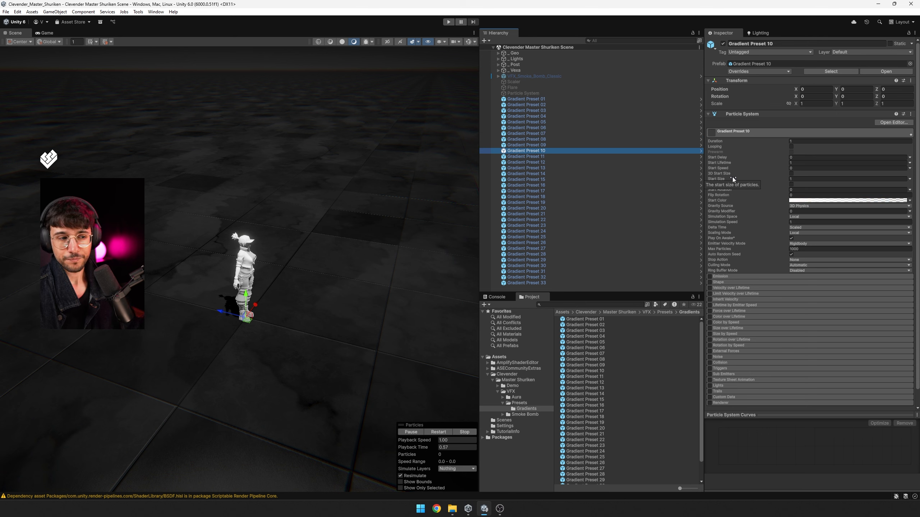
{"action": "key", "text": "Down"}
{"action": "key", "text": "Down"}
{"action": "key", "text": "Down"}
{"action": "key", "text": "Down"}
{"action": "key", "text": "Down"}
{"action": "key", "text": "Down"}
{"action": "key", "text": "Down"}
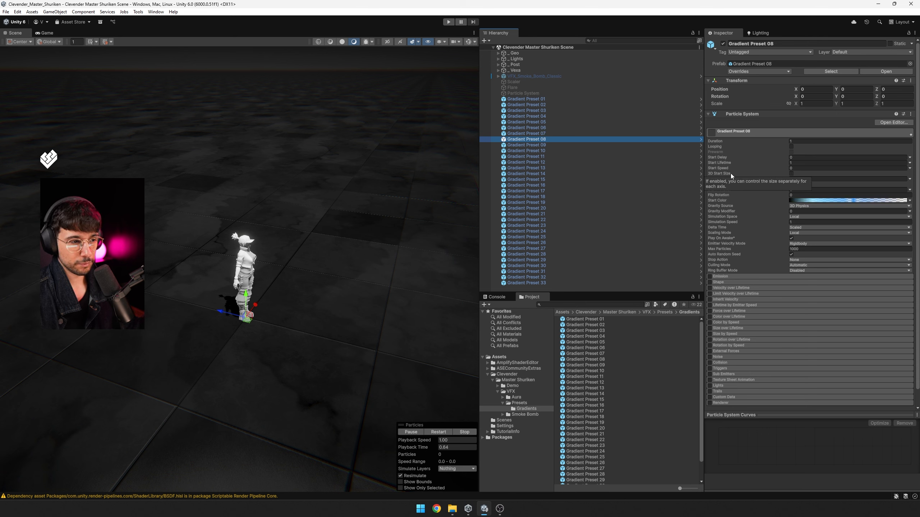
Save the Start Color gradient of the scene's Gradient Preset 17 as a new swatch in the library.
{"action": "key", "text": "Down"}
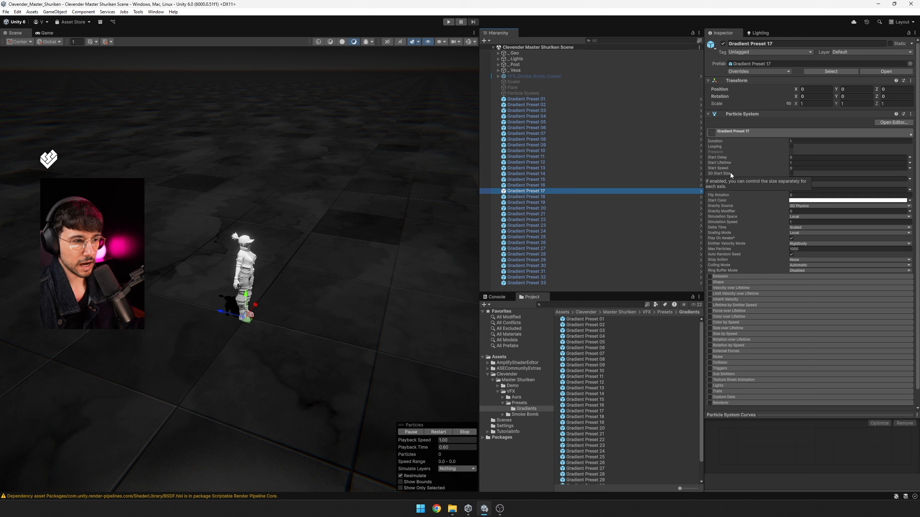
{"action": "left_click", "coordinate": [833, 201]}
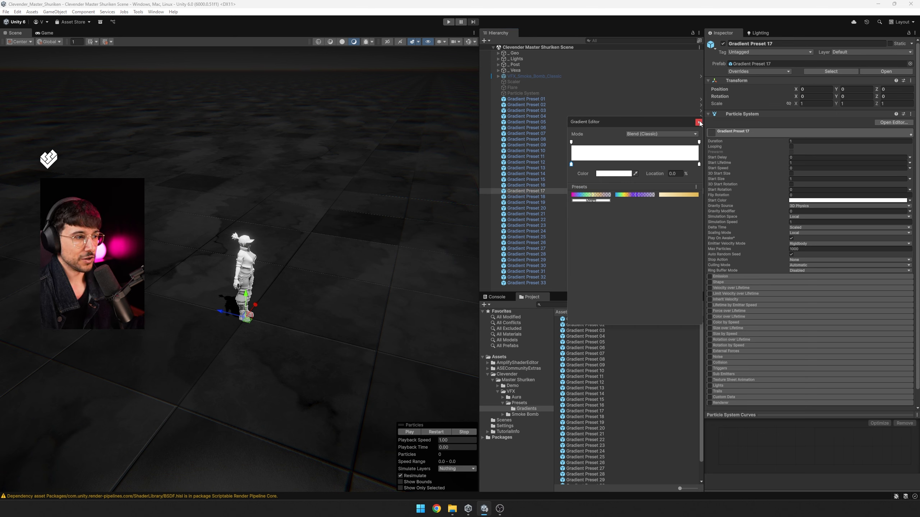
{"action": "left_click", "coordinate": [592, 201]}
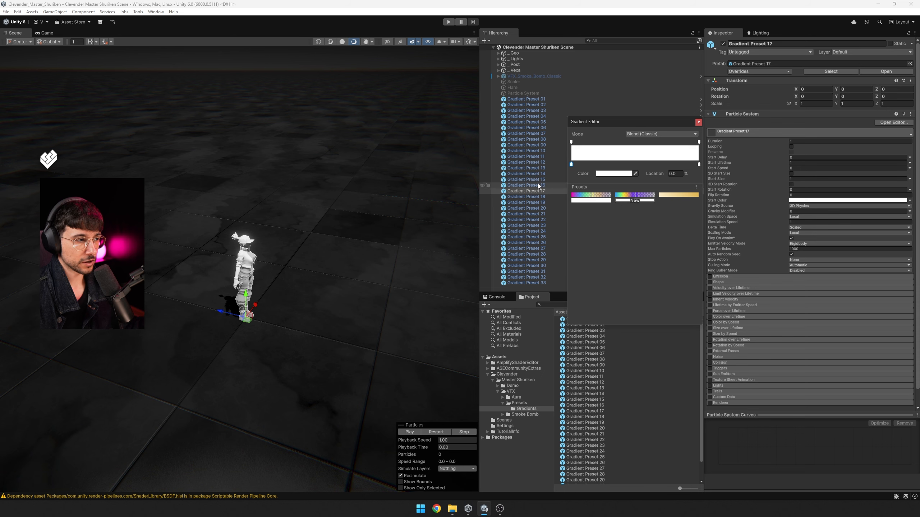
{"action": "key", "text": "Escape"}
Step back through the gradient preset objects from Gradient Preset 17 to 09 and examine their Start Color gradients.
{"action": "key", "text": "Up"}
{"action": "key", "text": "Up"}
{"action": "key", "text": "Up"}
{"action": "key", "text": "Up"}
{"action": "key", "text": "Up"}
{"action": "key", "text": "Up"}
{"action": "key", "text": "Up"}
{"action": "key", "text": "Up"}
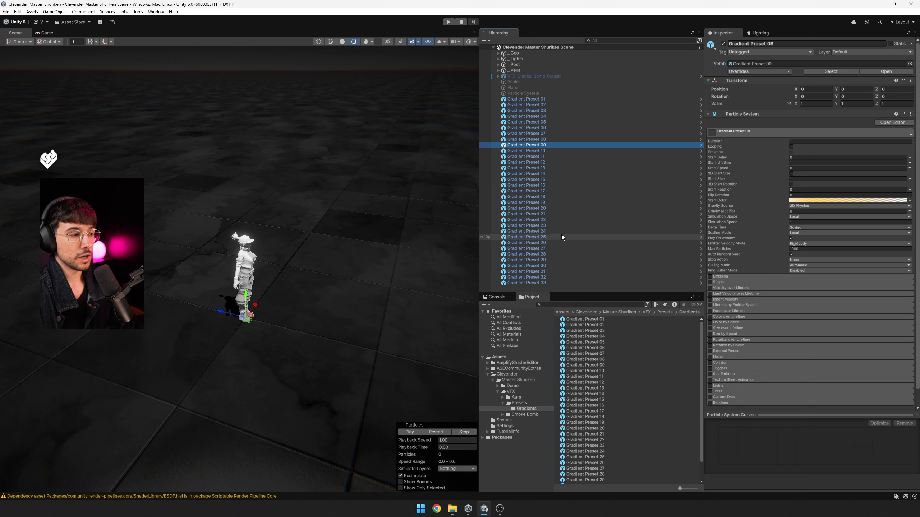
Add the Start Color gradients of Gradient Preset 19, 18 and 22 to the library as new swatches.
{"action": "left_click", "coordinate": [552, 211]}
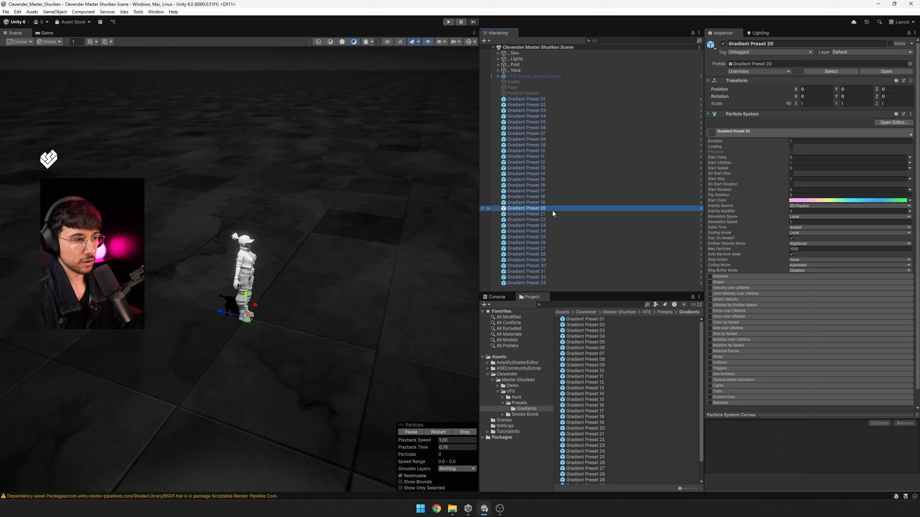
{"action": "key", "text": "Up"}
{"action": "left_click", "coordinate": [848, 200]}
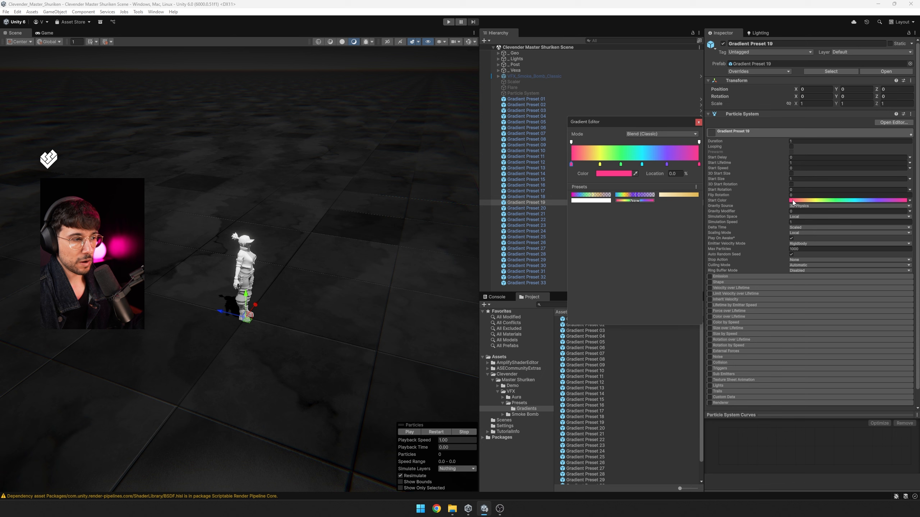
{"action": "left_click_drag", "start_coordinate": [652, 124], "coordinate": [684, 125]}
{"action": "left_click", "coordinate": [549, 198]}
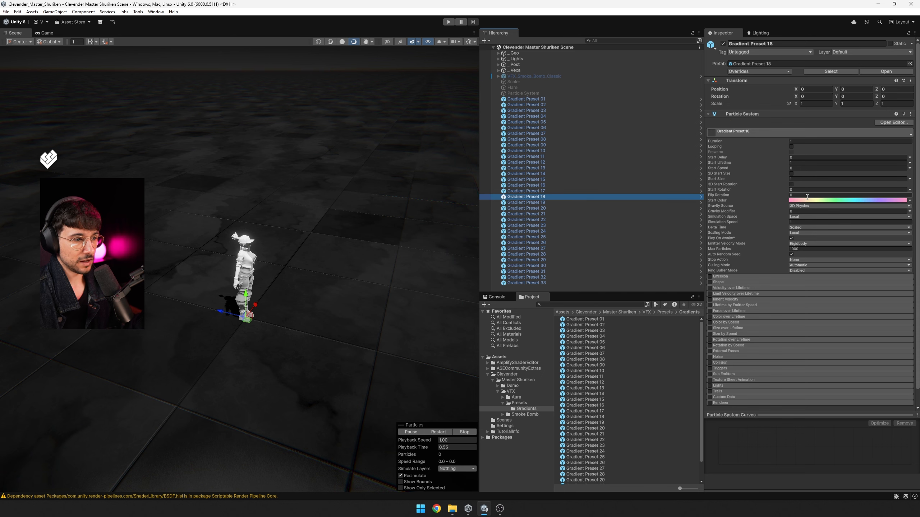
{"action": "left_click", "coordinate": [839, 201]}
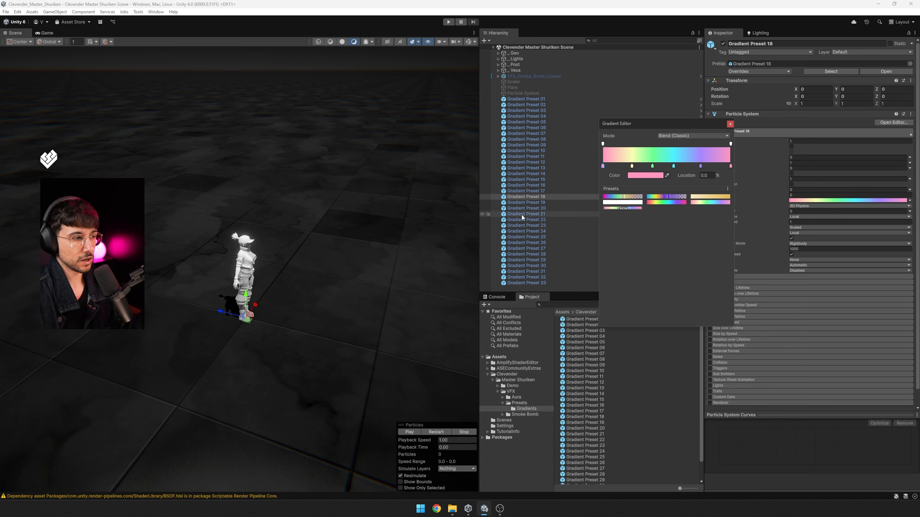
{"action": "left_click", "coordinate": [571, 220]}
{"action": "left_click", "coordinate": [798, 202]}
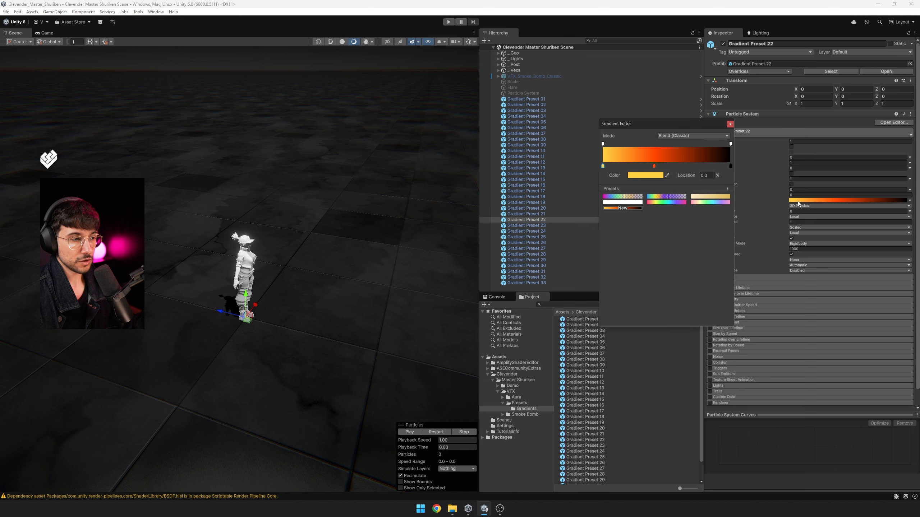
Step through the gradient preset objects from Gradient Preset 23 to 33 and examine each one's Start Color gradient.
{"action": "left_click", "coordinate": [566, 226]}
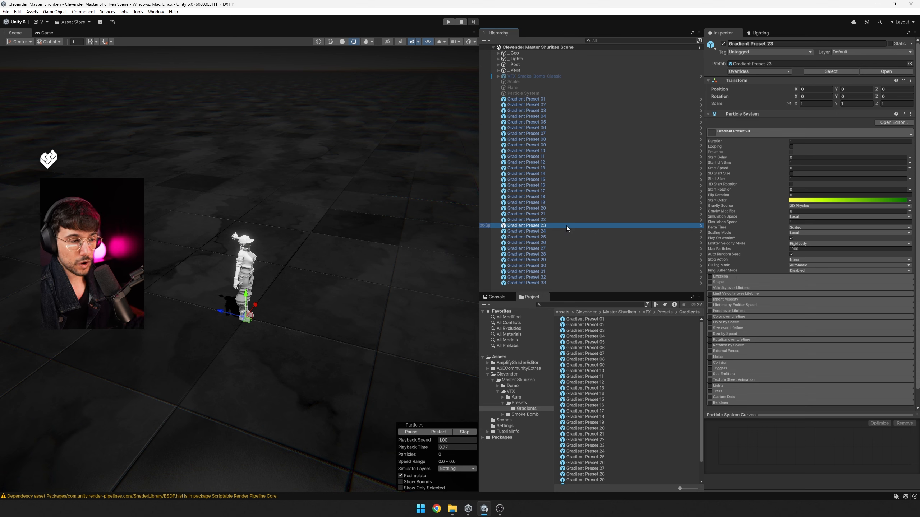
{"action": "key", "text": "Down"}
{"action": "key", "text": "Down"}
{"action": "key", "text": "Down"}
{"action": "key", "text": "Down"}
{"action": "key", "text": "Down"}
{"action": "key", "text": "Down"}
{"action": "key", "text": "Down"}
{"action": "key", "text": "Down"}
{"action": "key", "text": "Down"}
{"action": "key", "text": "Down"}
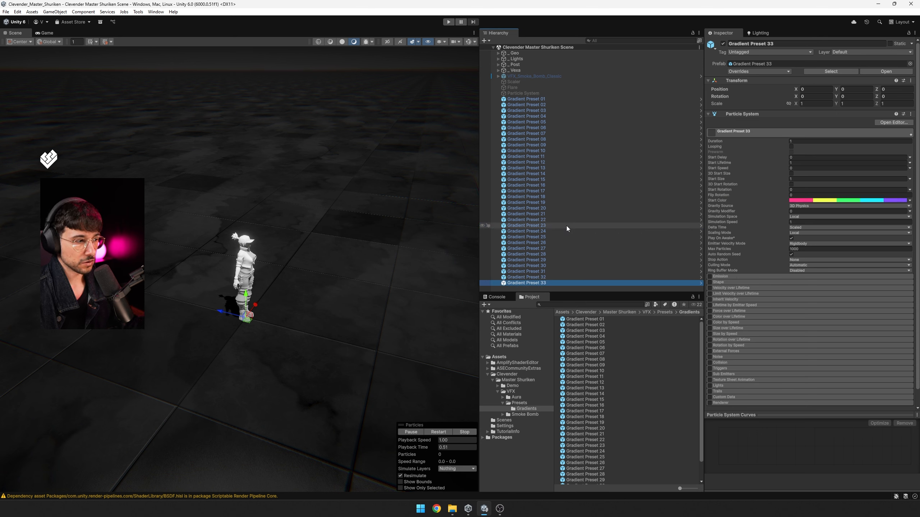
Revisit the last gradient preset objects, from Gradient Preset 28 to 33, and examine their Start Color gradients more closely.
{"action": "key", "text": "Up"}
{"action": "key", "text": "Up"}
{"action": "key", "text": "Up"}
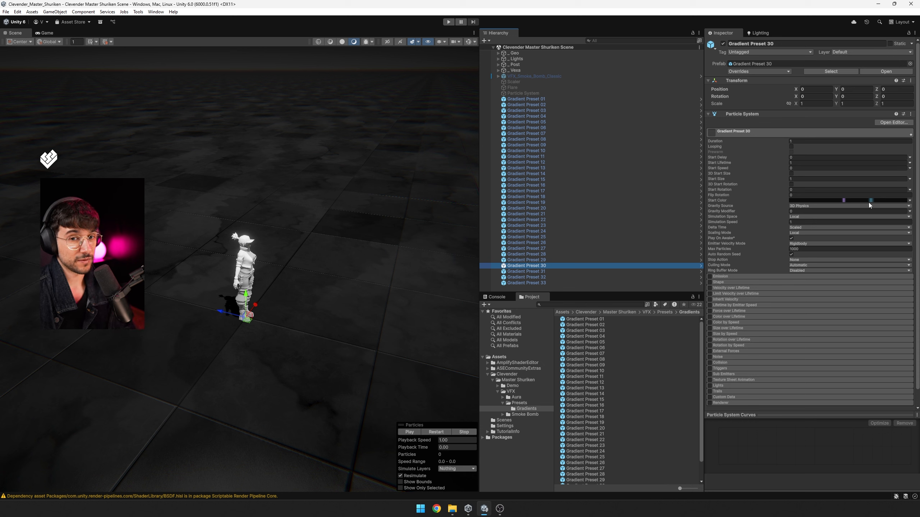
{"action": "key", "text": "Up"}
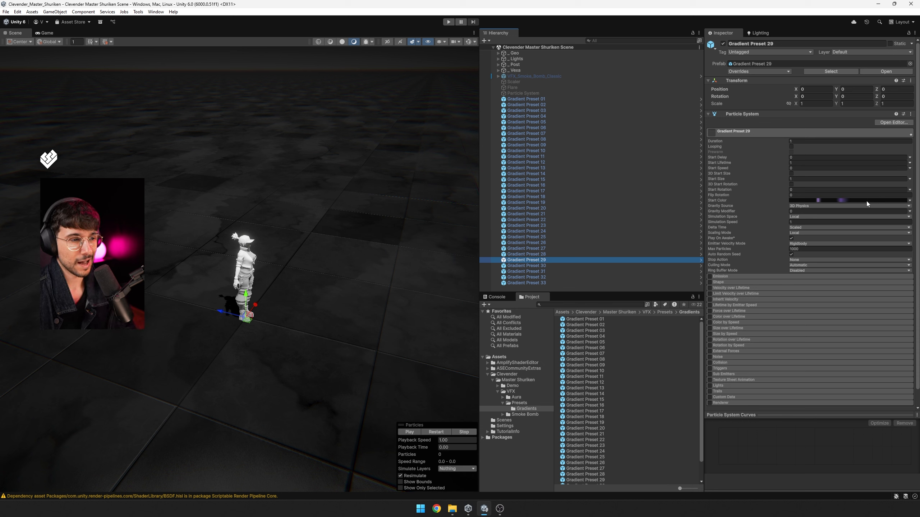
{"action": "left_click", "coordinate": [610, 256]}
{"action": "left_click", "coordinate": [609, 271]}
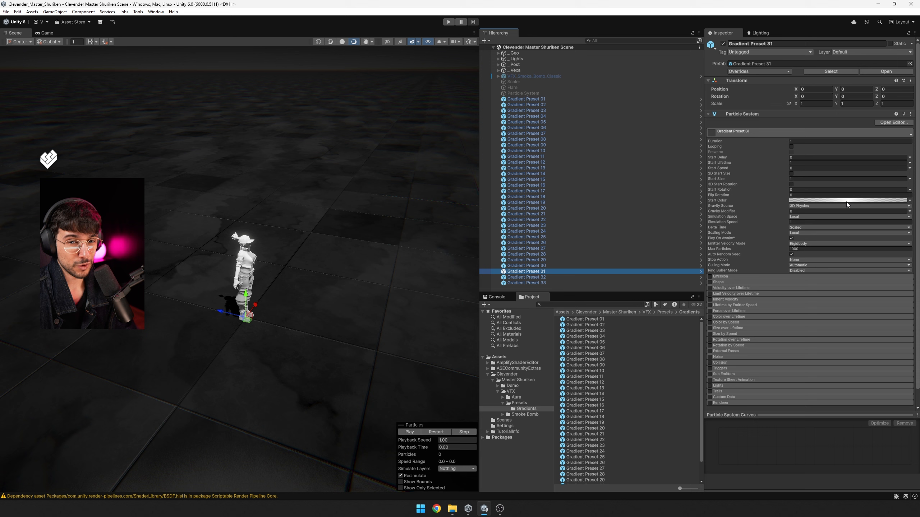
{"action": "key", "text": "Down"}
{"action": "key", "text": "Down"}
{"action": "key", "text": "Up"}
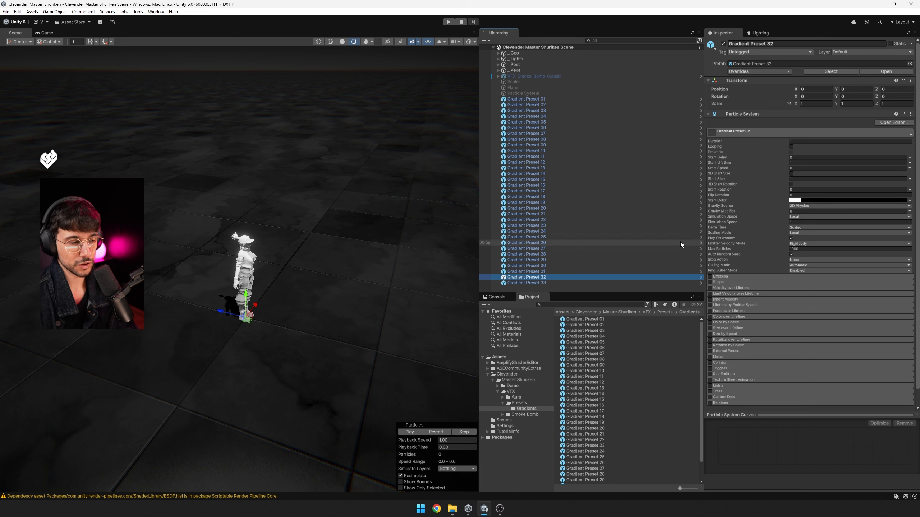
Save the Start Color gradient of Gradient Preset 33 as a new swatch in the library.
{"action": "key", "text": "Down"}
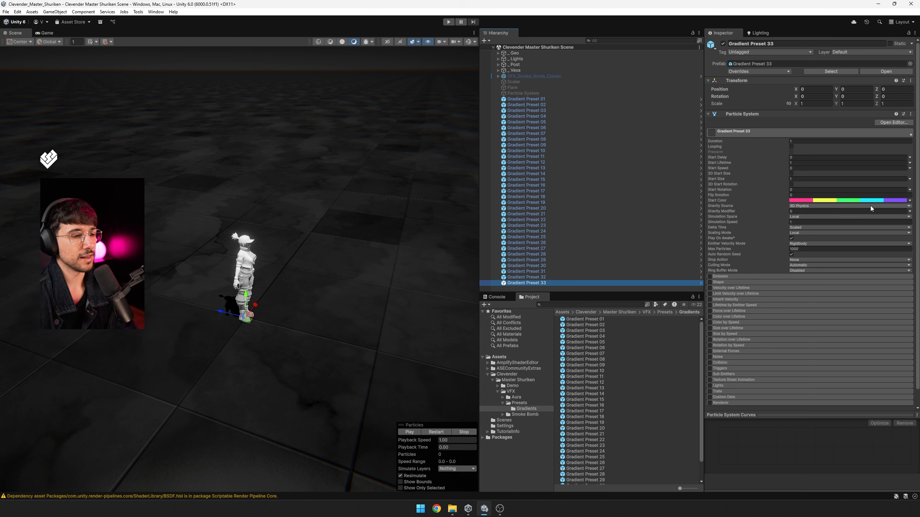
{"action": "left_click", "coordinate": [858, 201]}
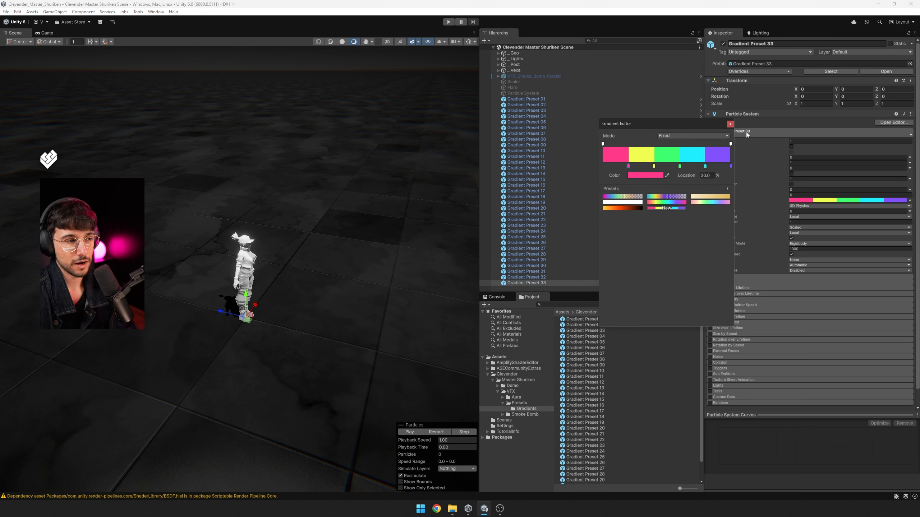
{"action": "left_click", "coordinate": [655, 207]}
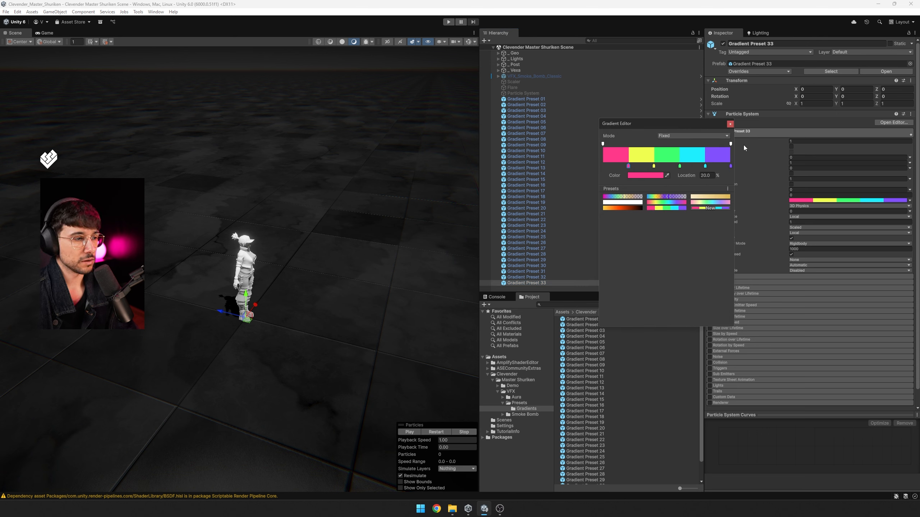
View the swatches of the Default gradient library, return to the Clevender Gradients library and close the gradient editor.
{"action": "left_click", "coordinate": [728, 188]}
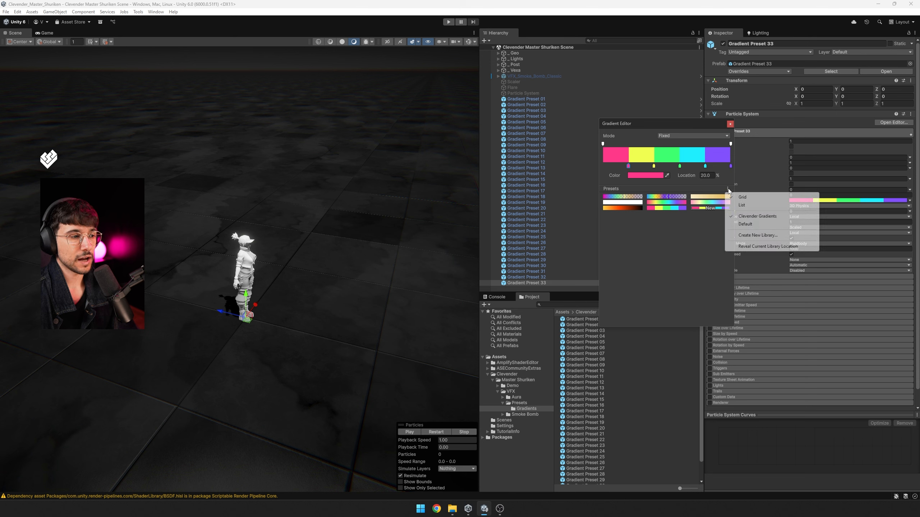
{"action": "left_click", "coordinate": [728, 189]}
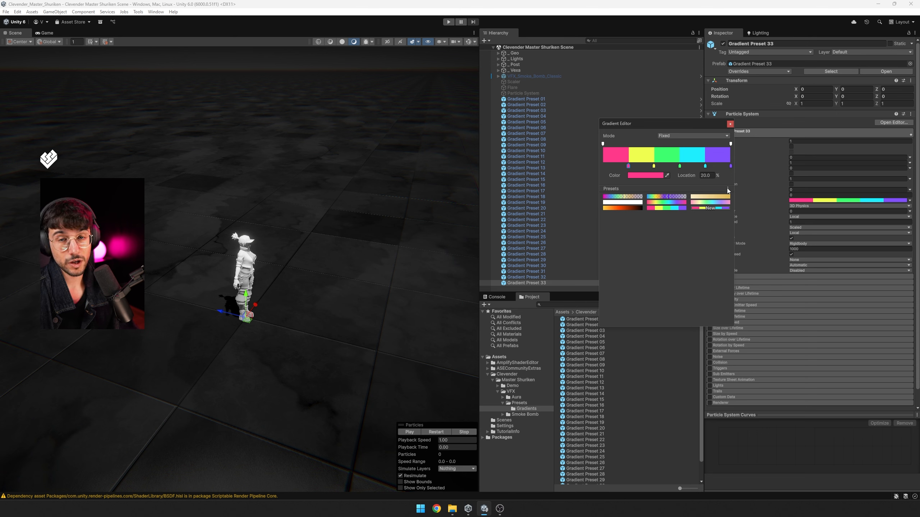
{"action": "left_click", "coordinate": [727, 188]}
{"action": "left_click", "coordinate": [746, 227]}
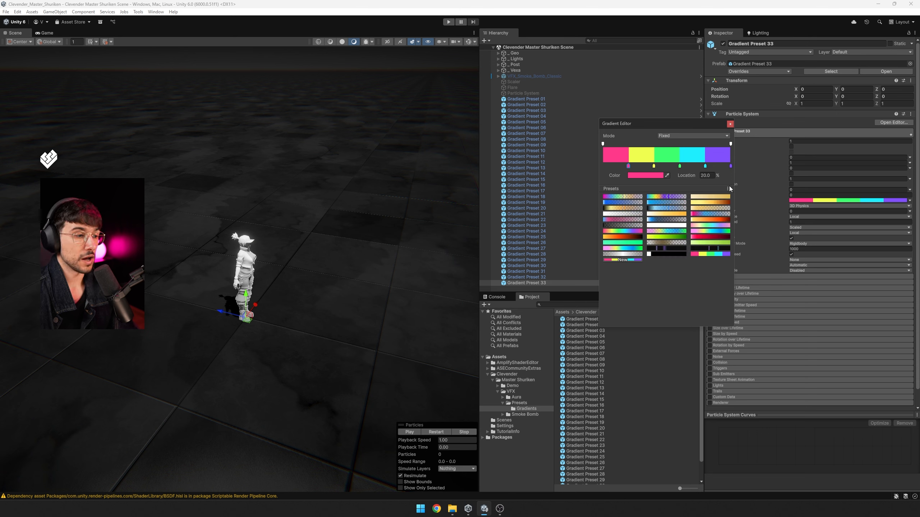
{"action": "left_click", "coordinate": [728, 188]}
{"action": "left_click", "coordinate": [745, 221]}
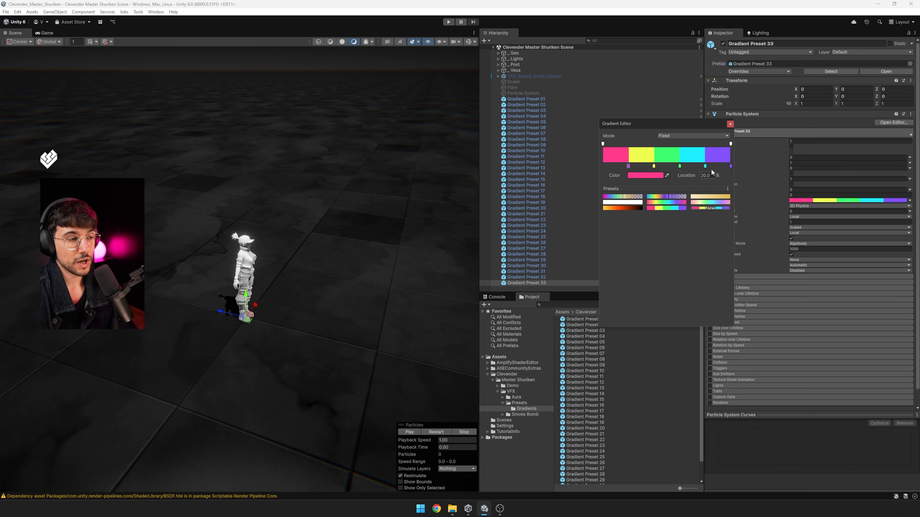
{"action": "left_click", "coordinate": [730, 124]}
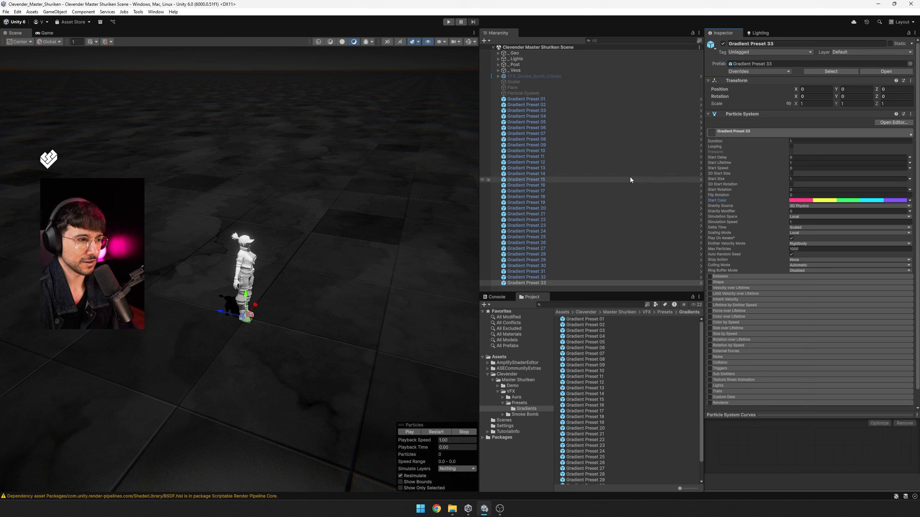
Select the Gradient Preset 01 object in the scene.
{"action": "left_click", "coordinate": [560, 99]}
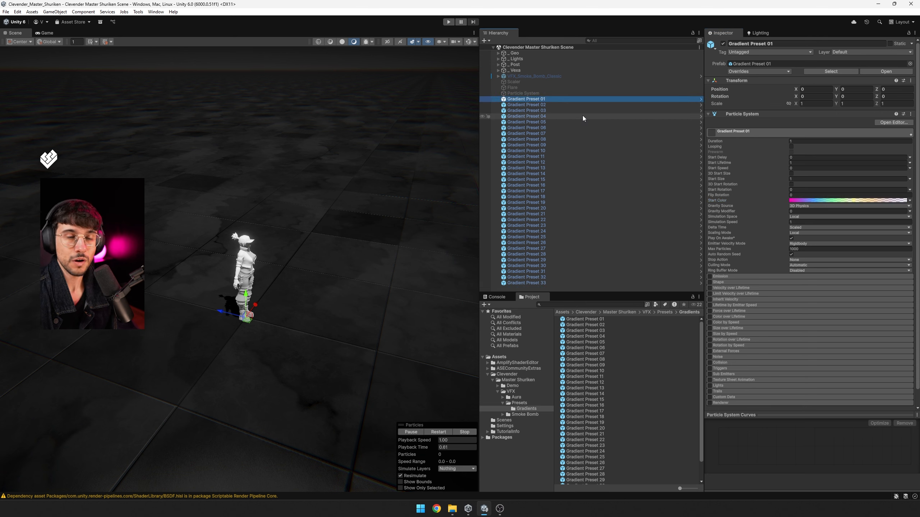